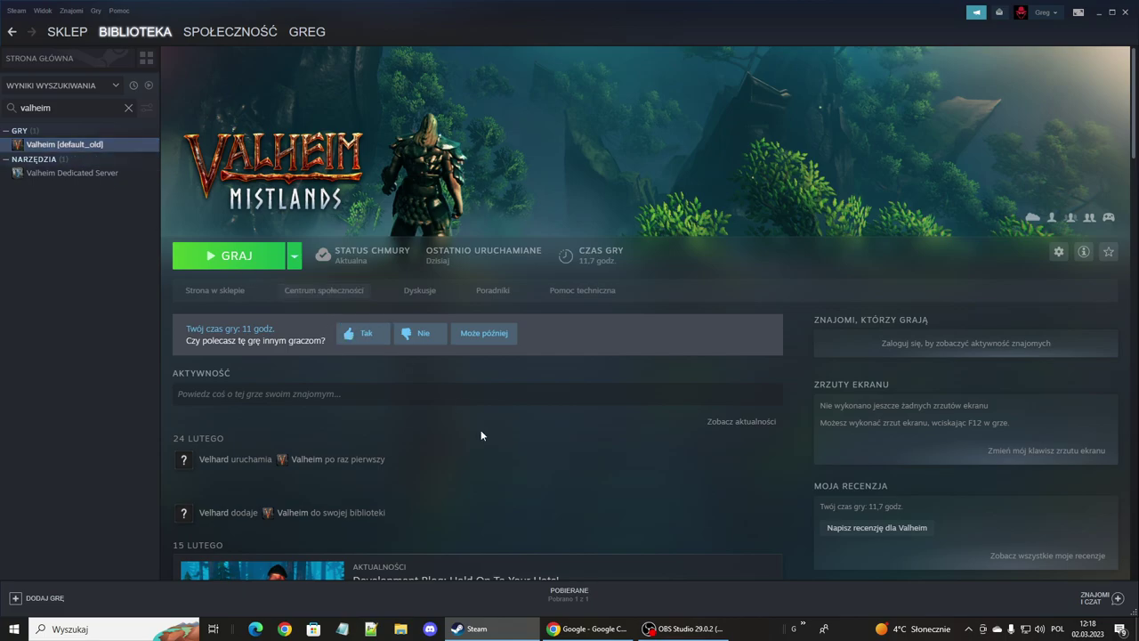
Switch to Chrome and download UPPSALA.zip from the Valheim Mody Google Drive folder, accepting the download without a virus scan.
left_click(598, 634)
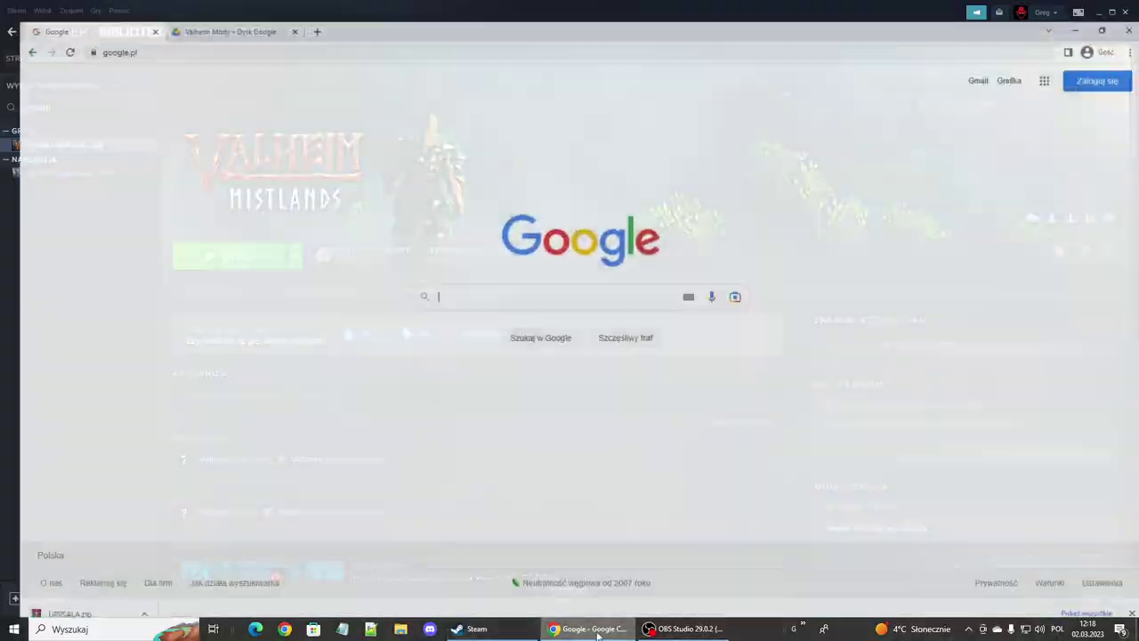
left_click(230, 8)
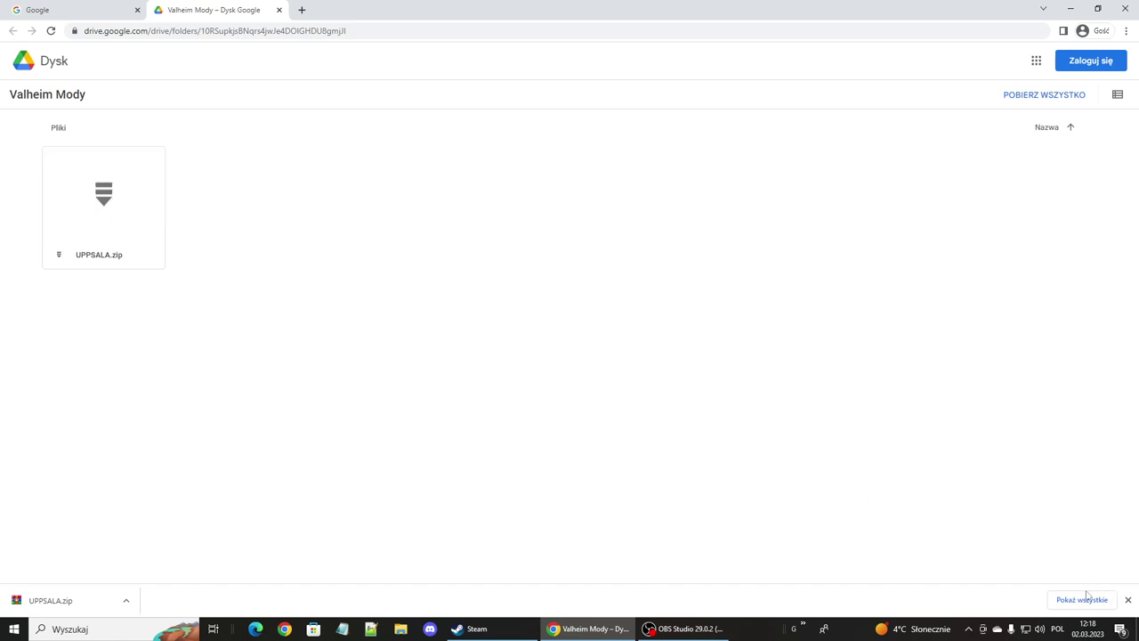
left_click(1128, 600)
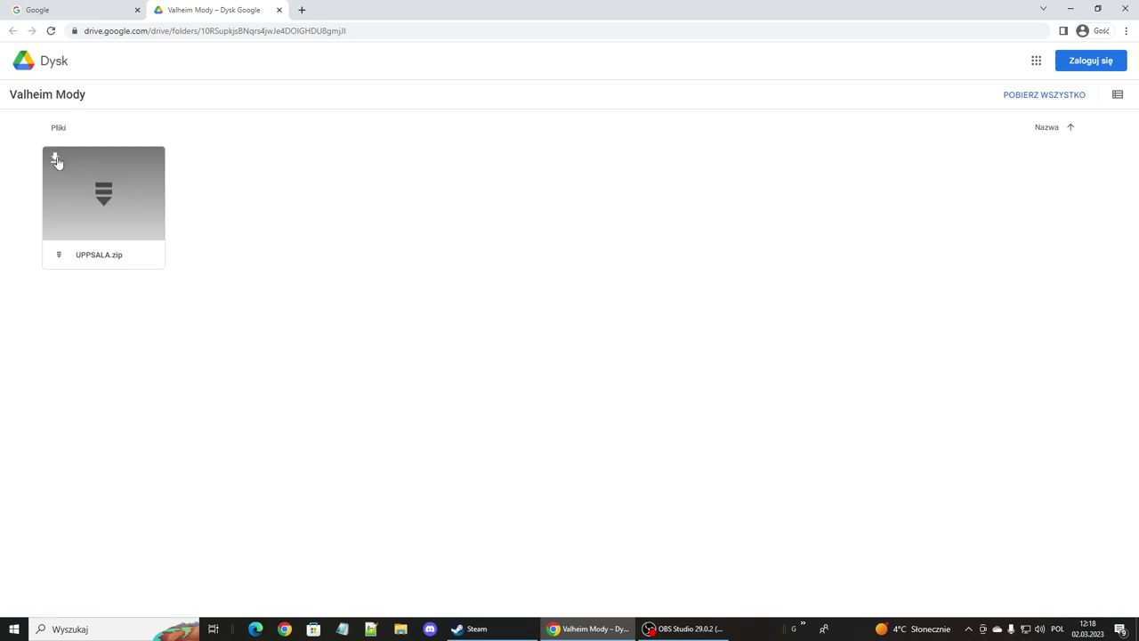
left_click(57, 161)
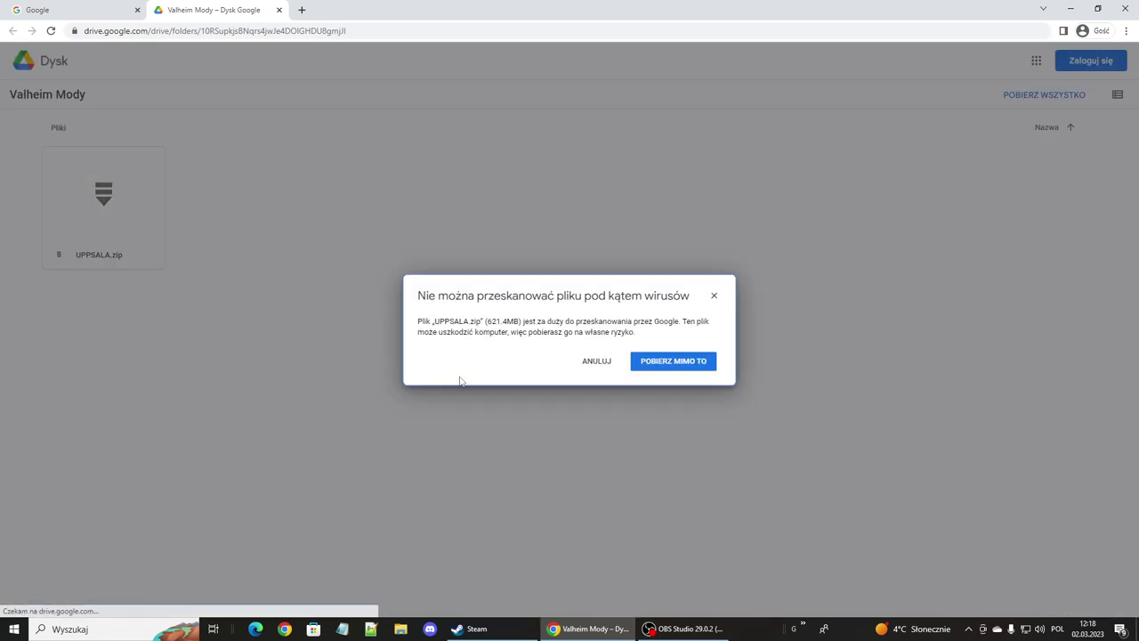
left_click(701, 375)
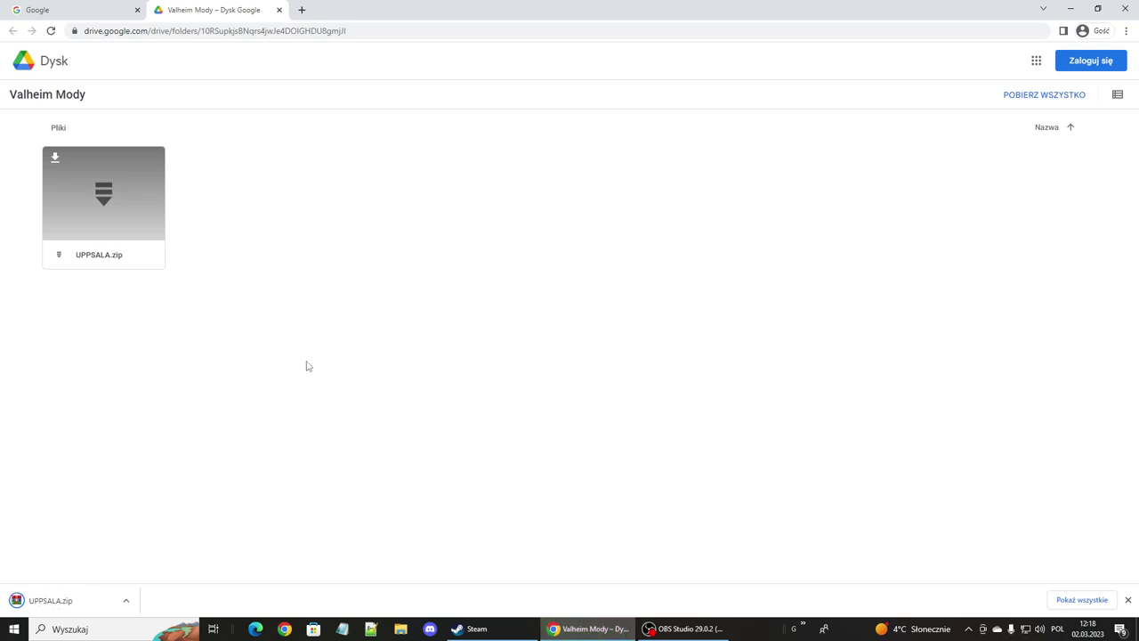
Show the downloaded UPPSALA archive in its folder, extract it to an UPPSALA subfolder and open that subfolder.
right_click(76, 603)
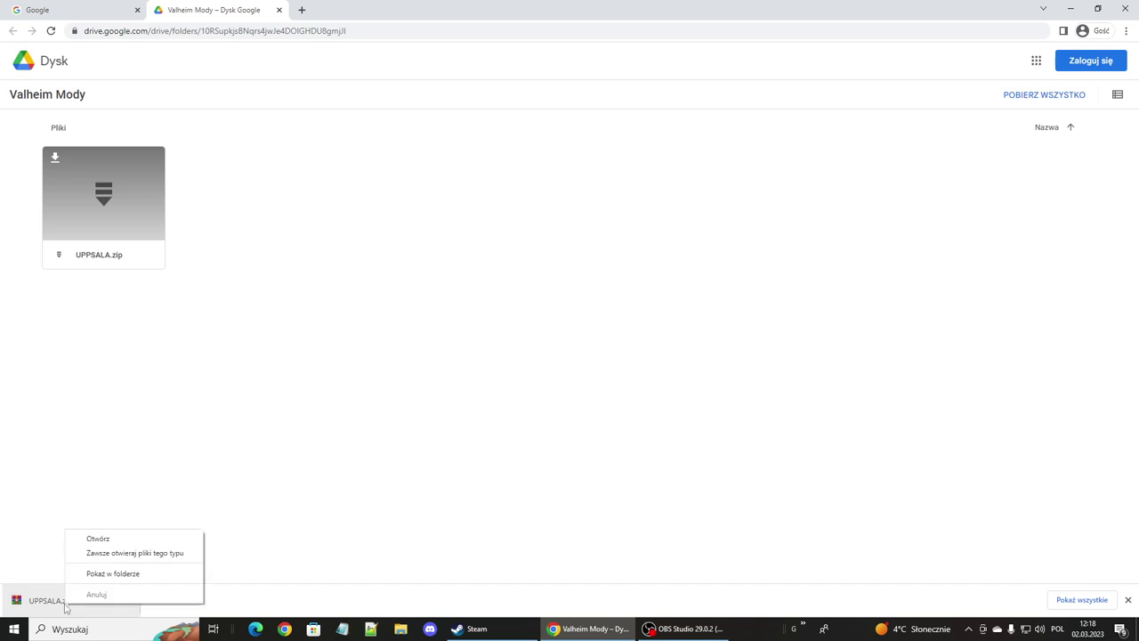
left_click(105, 577)
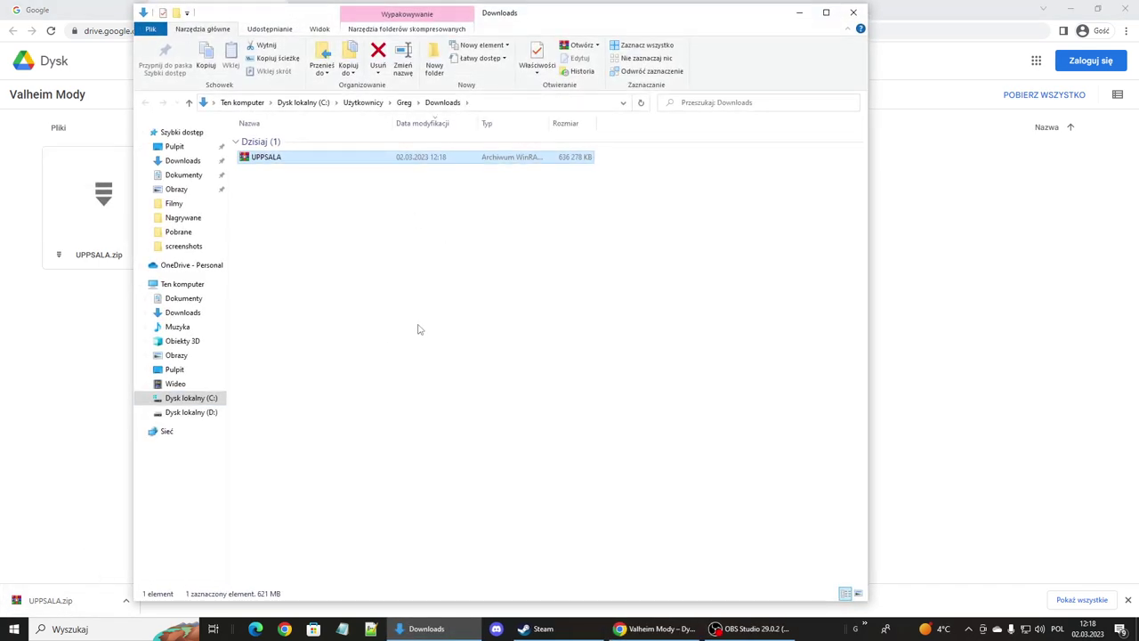
left_click(428, 165)
right_click(311, 167)
left_click(361, 222)
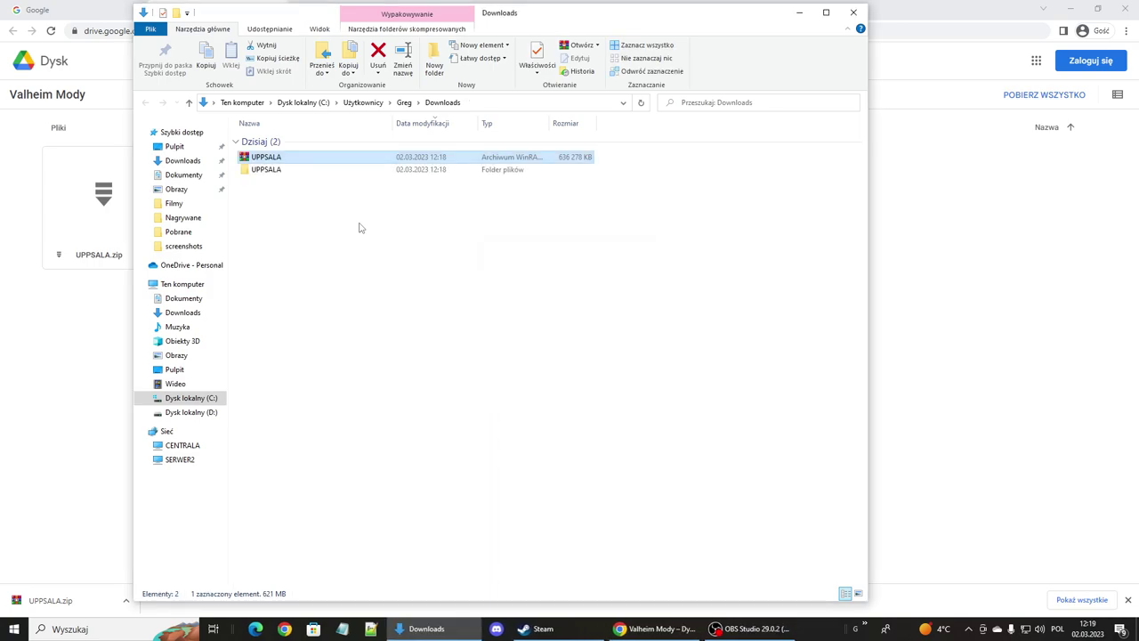
left_click(288, 177)
double_click(288, 177)
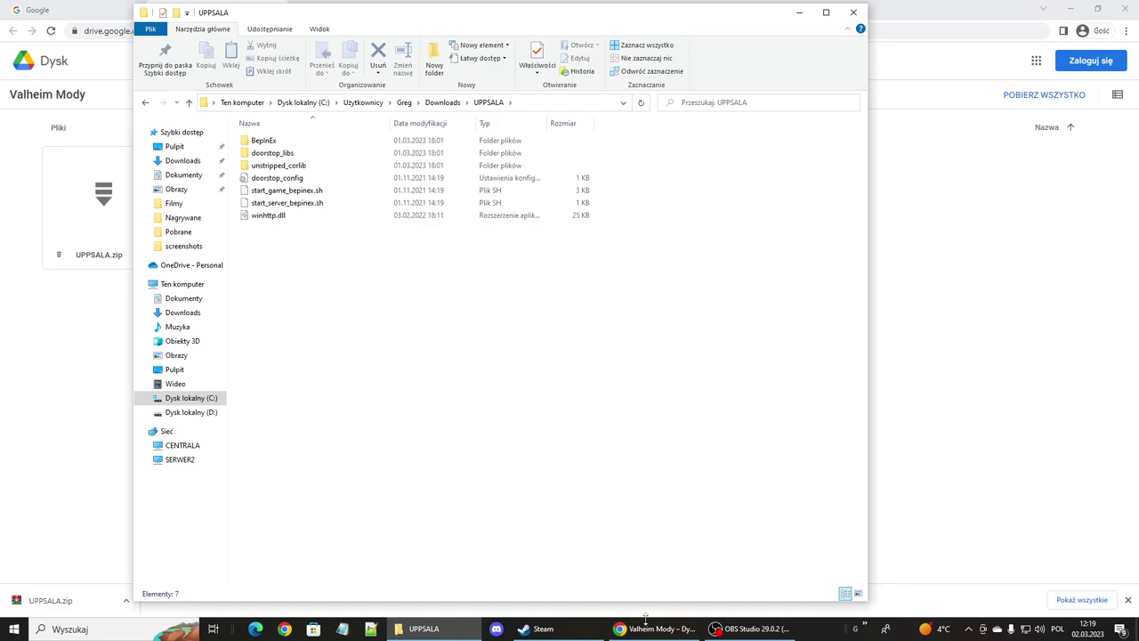
Switch to Steam and open Valheim's local installation folder from the game's properties.
left_click(559, 632)
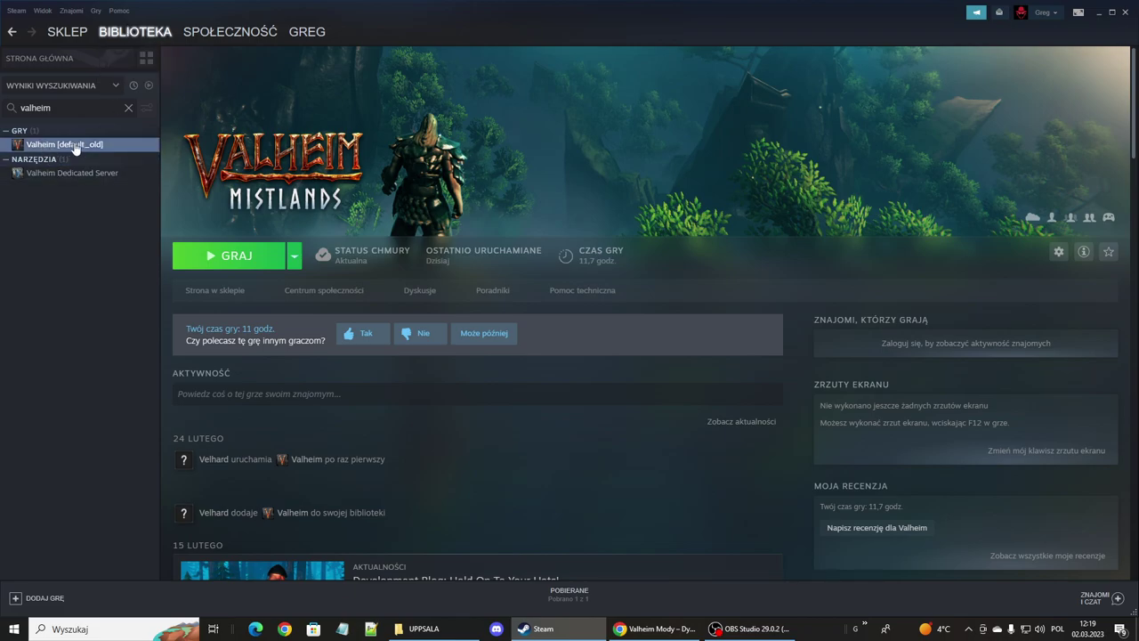
right_click(102, 147)
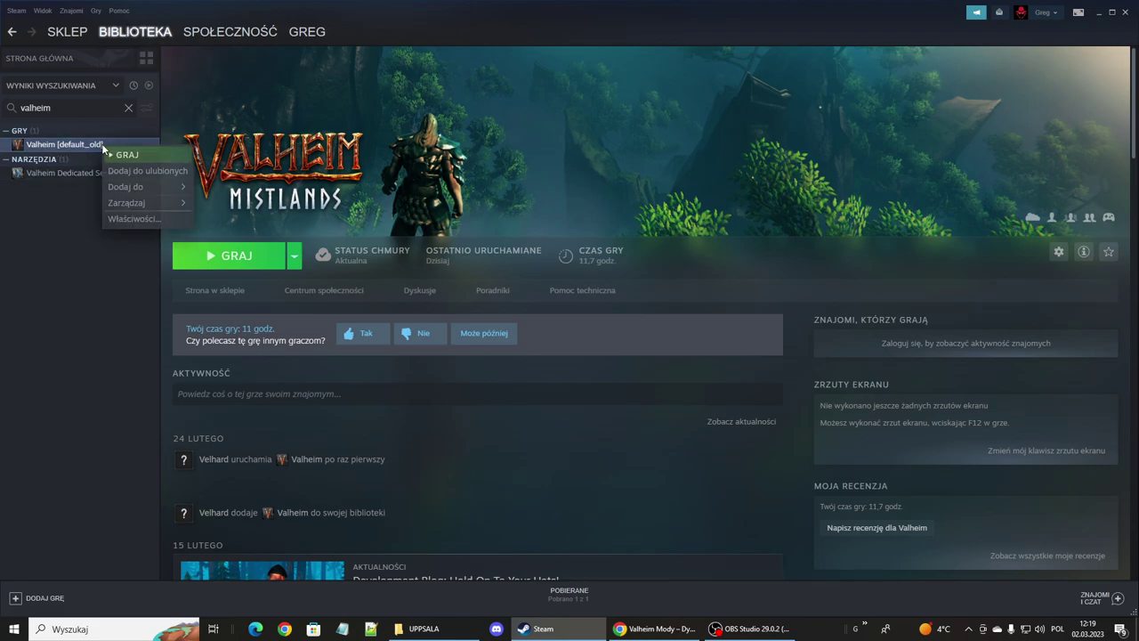
left_click(145, 219)
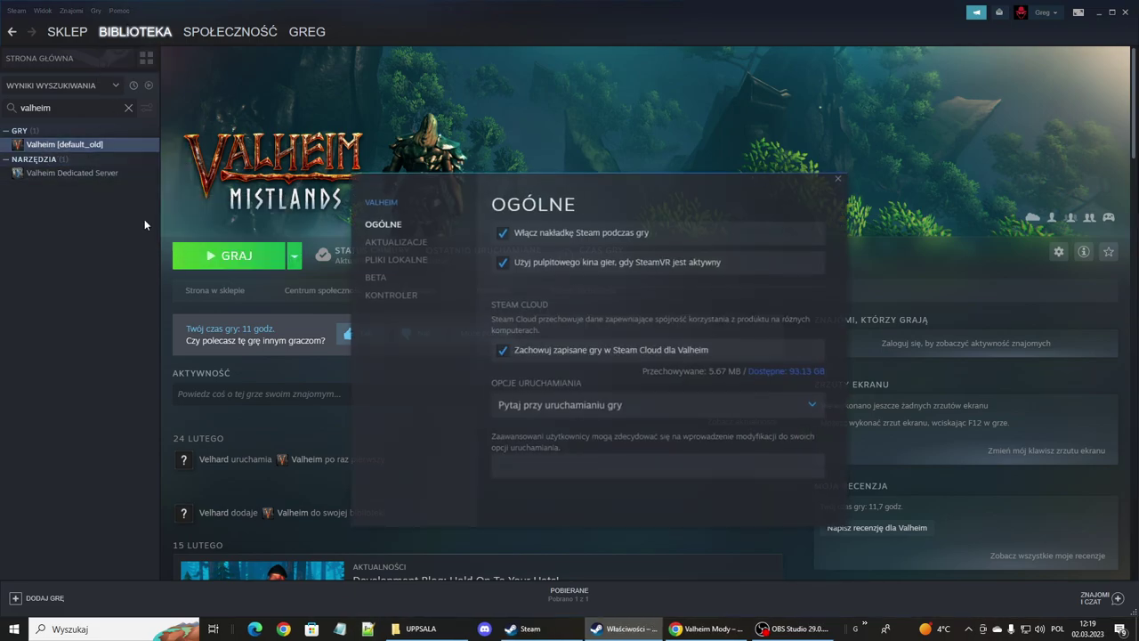
left_click(396, 260)
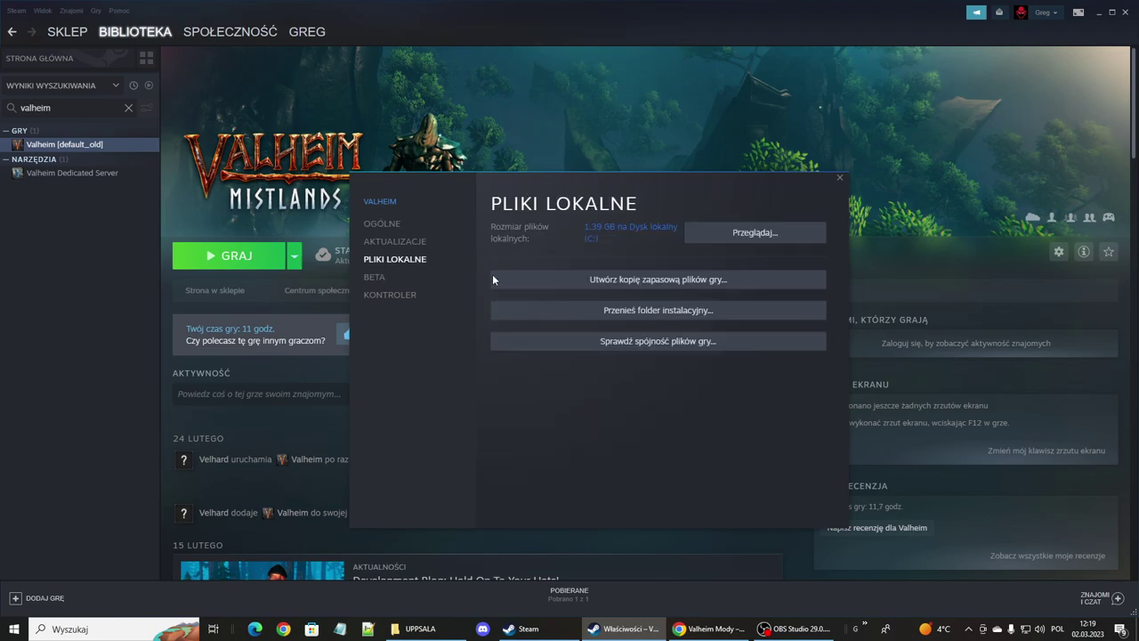
left_click(755, 233)
left_click(841, 178)
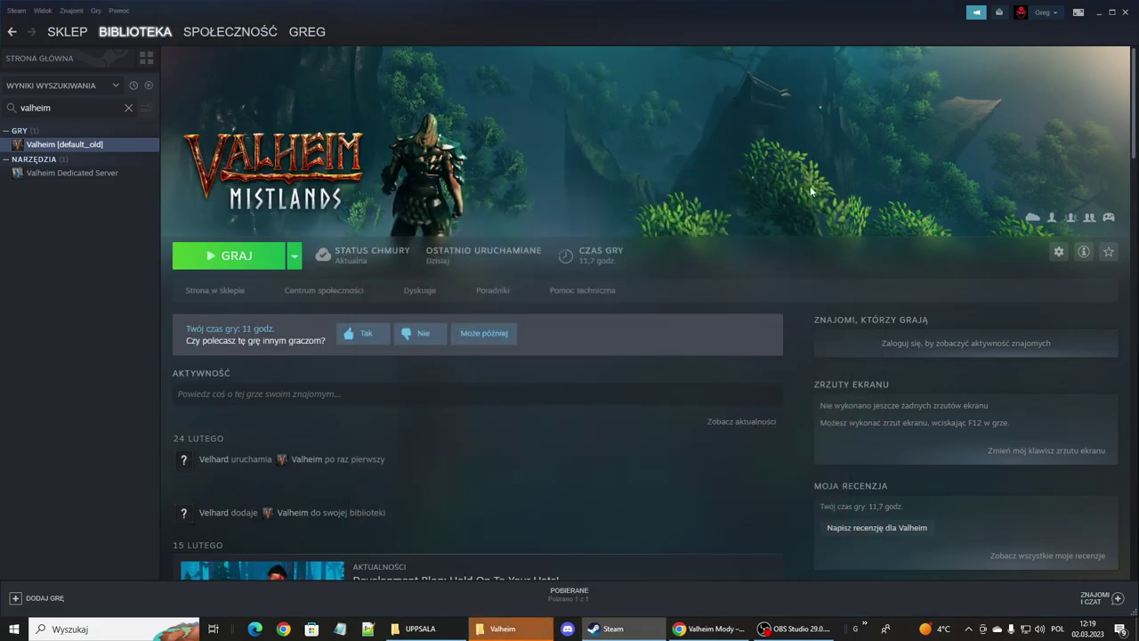
left_click(503, 628)
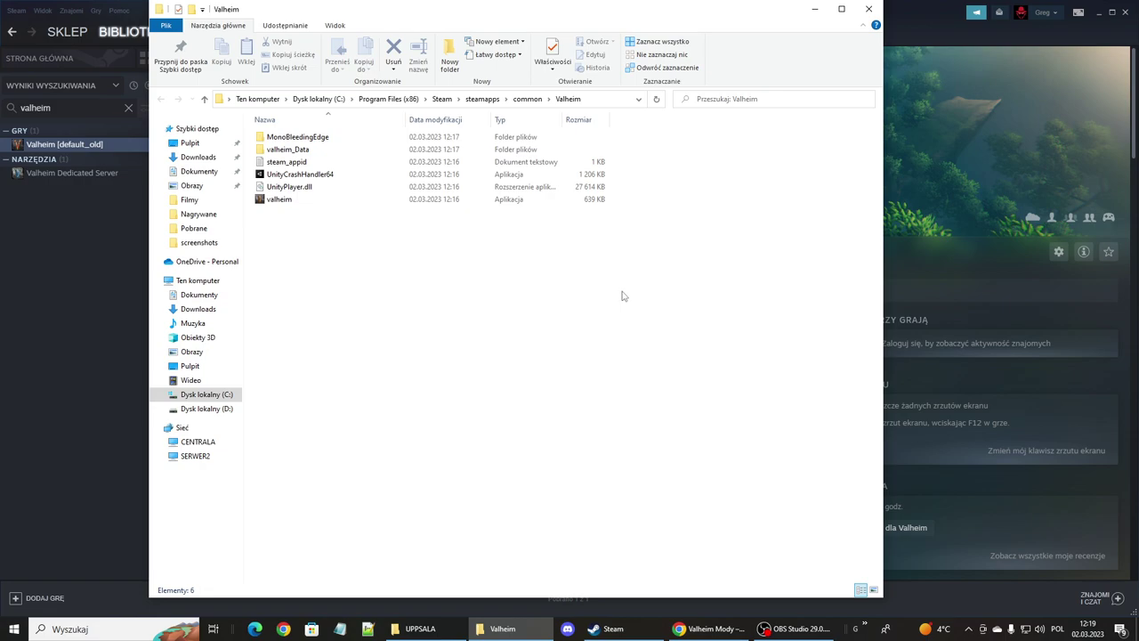
Duplicate the Valheim folder inside steamapps\common and rename the copy to Valheim Elita.
left_click(527, 99)
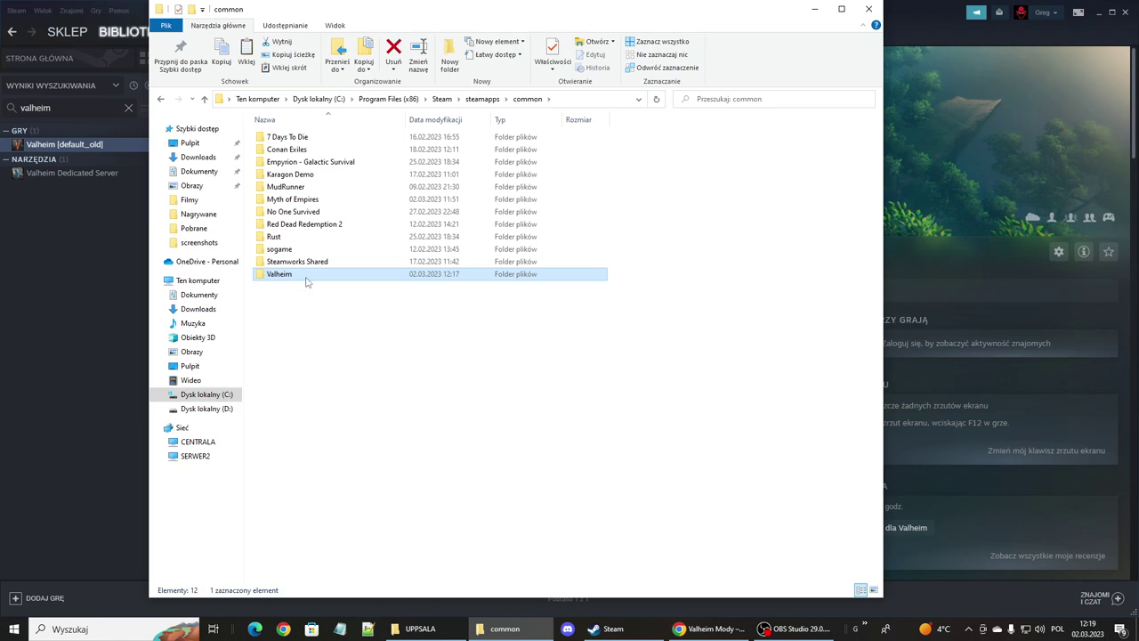
key("ctrl+v")
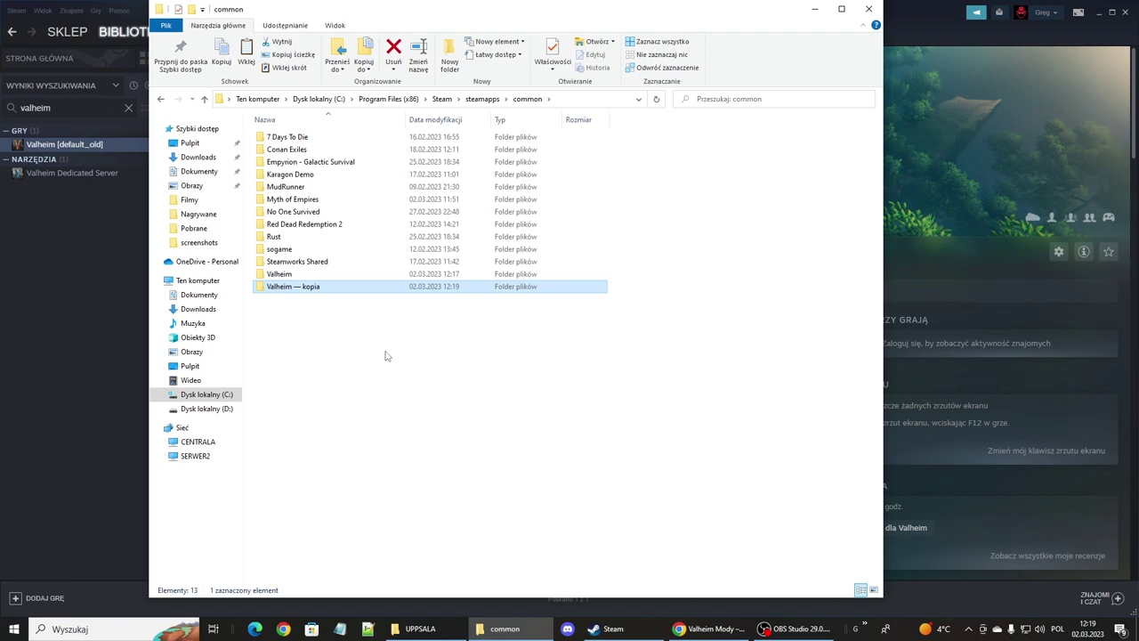
left_click(310, 286)
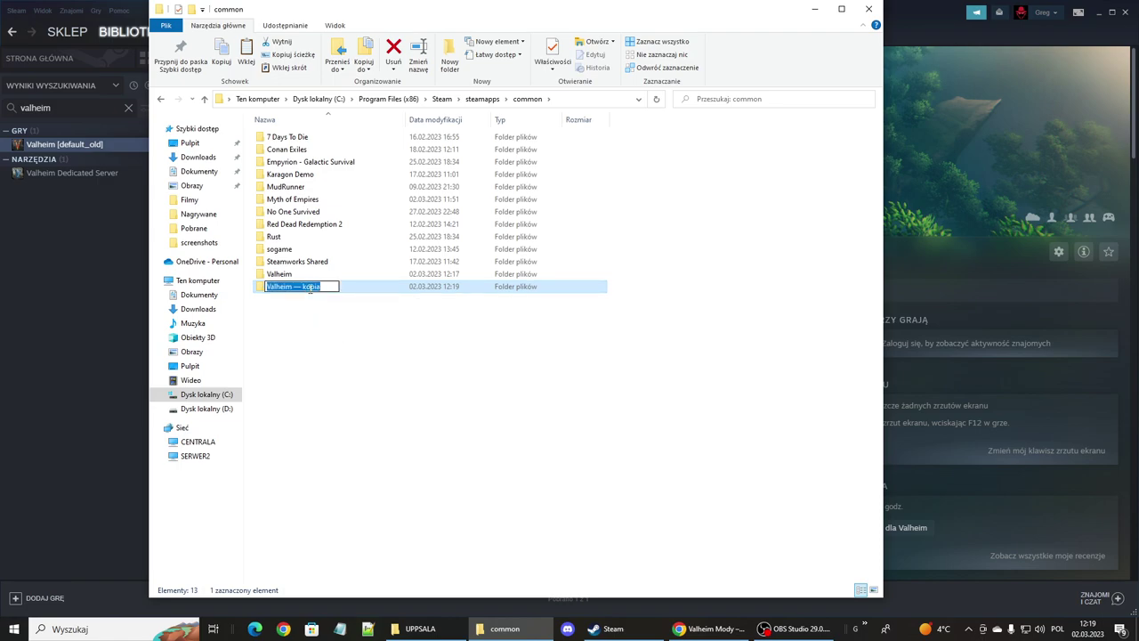
key("End")
key("BackSpace")
key("BackSpace")
key("BackSpace")
key("BackSpace")
key("BackSpace")
key("BackSpace")
key("BackSpace")
key("BackSpace")
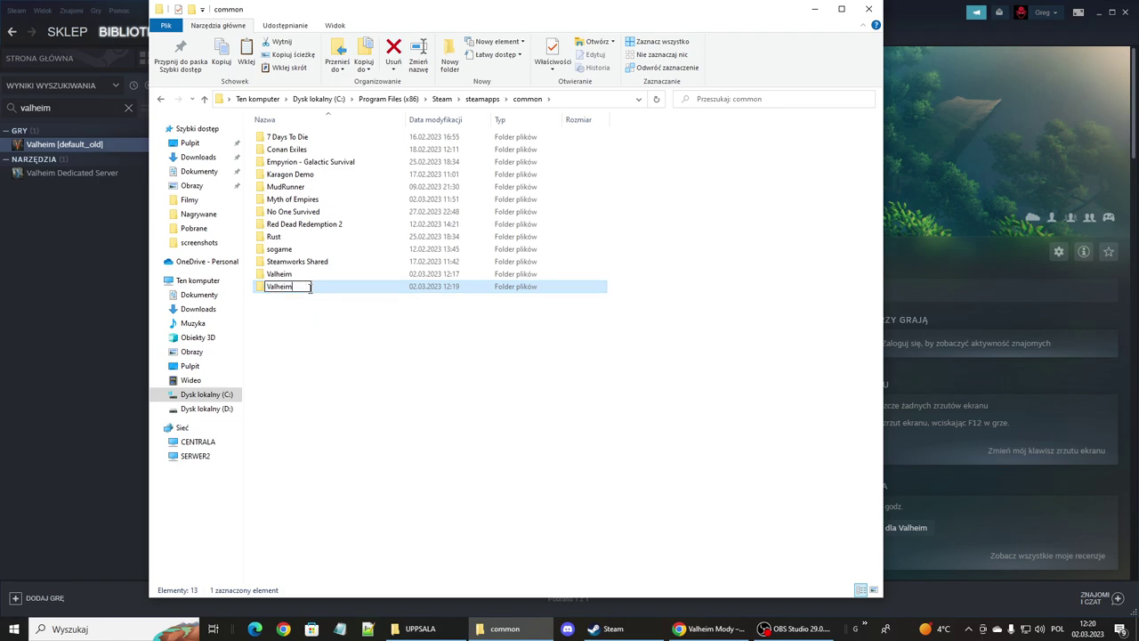
type("Elita")
key("Return")
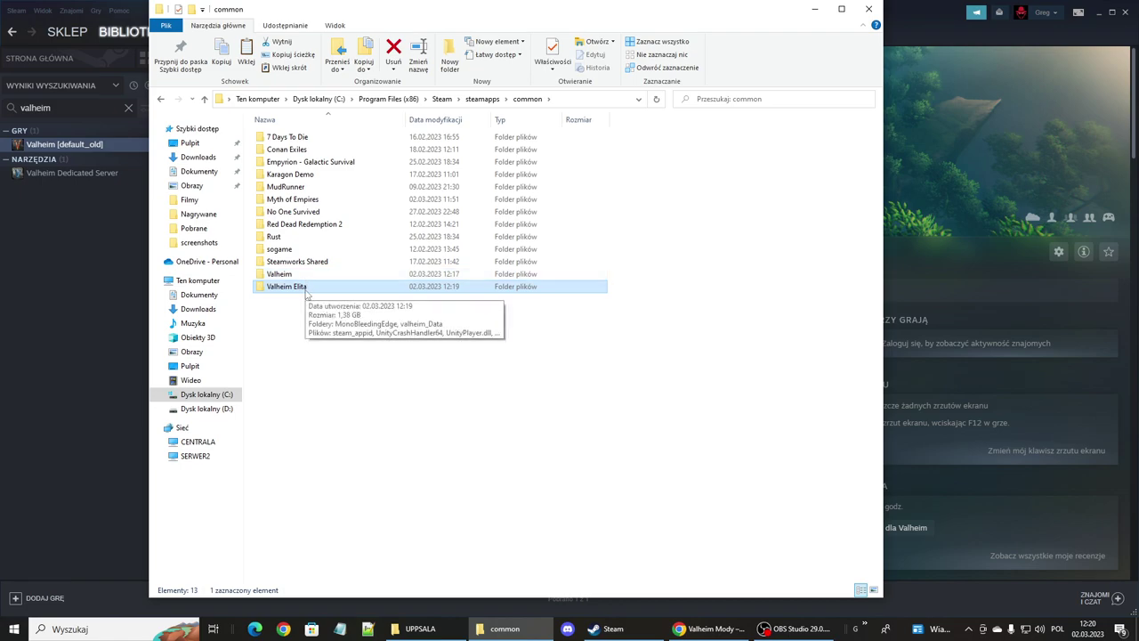
Copy all files and folders from the extracted UPPSALA folder into the Valheim Elita folder.
double_click(306, 290)
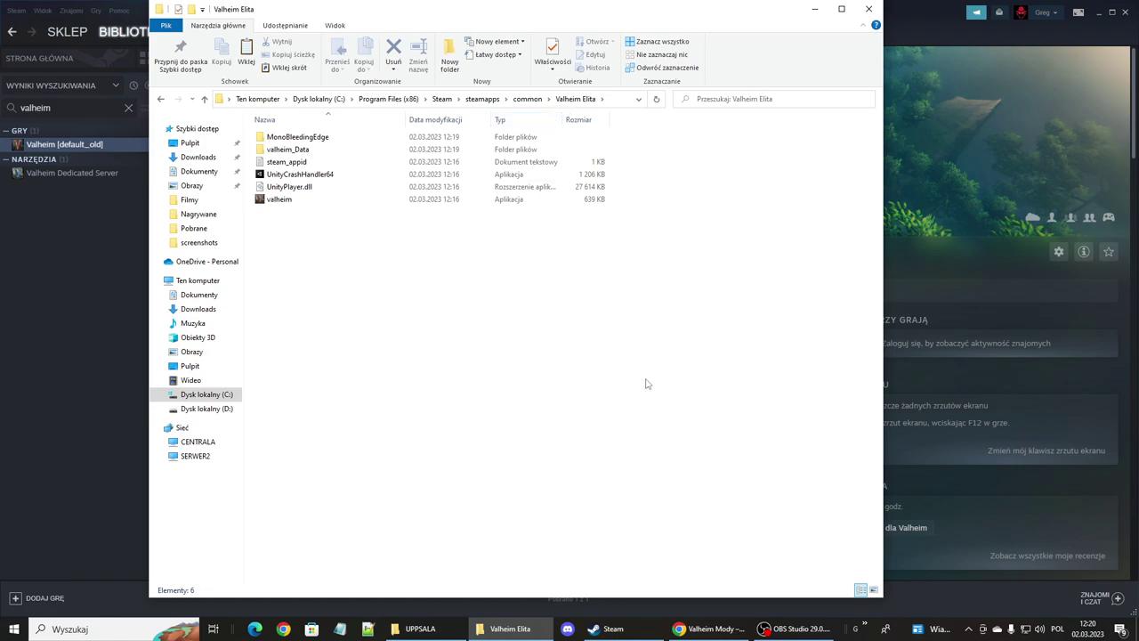
left_click(431, 629)
left_click_drag(543, 378, 244, 142)
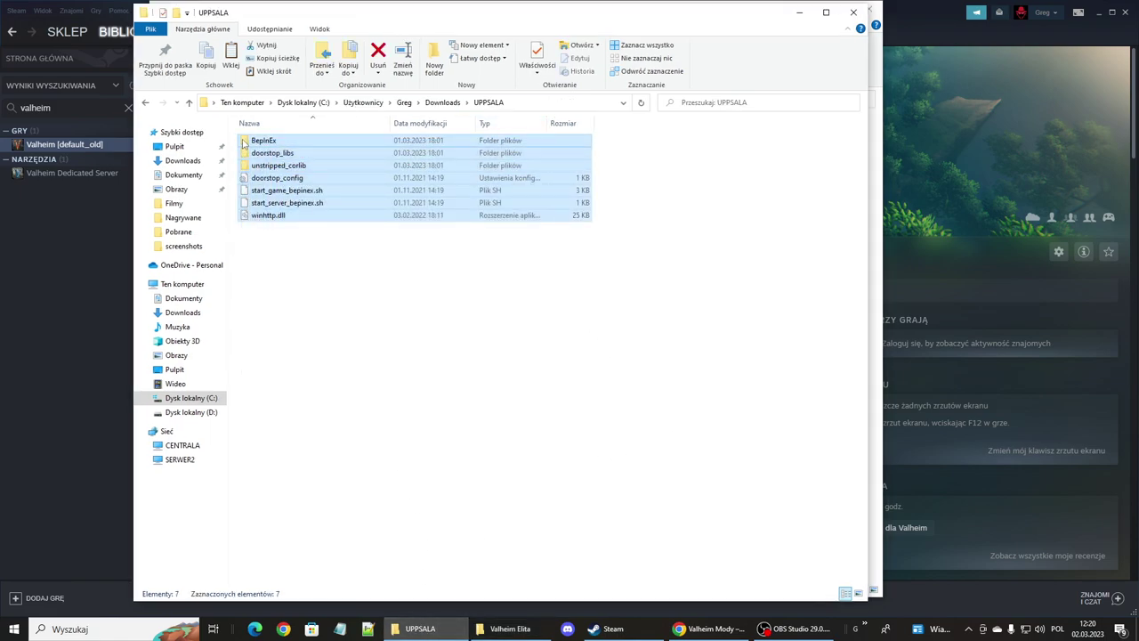
left_click(788, 17)
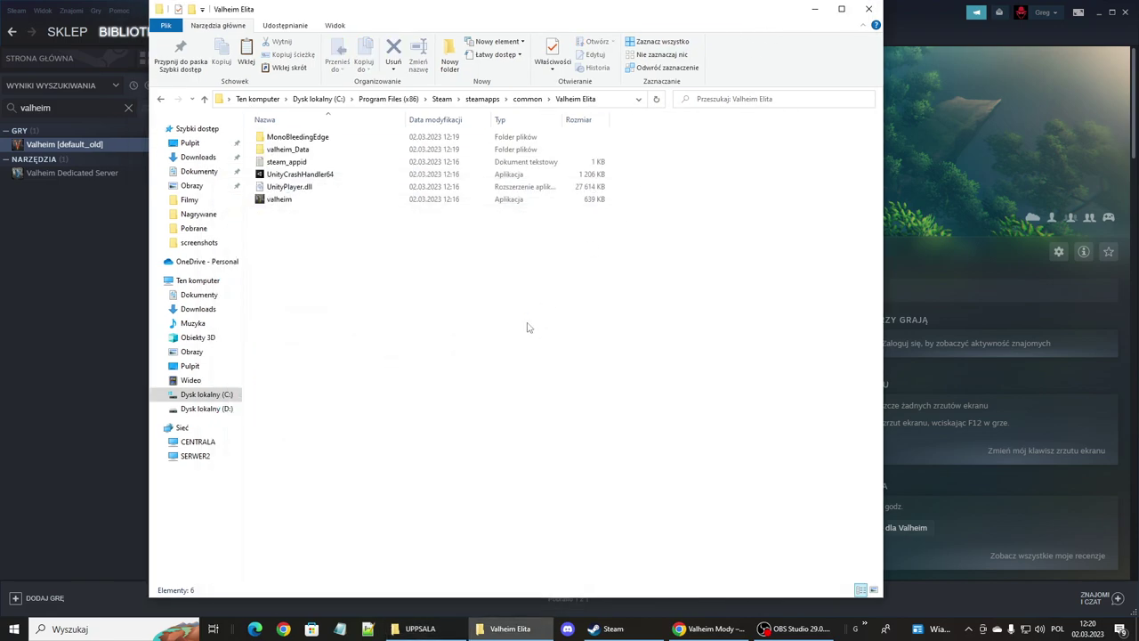
key("ctrl+v")
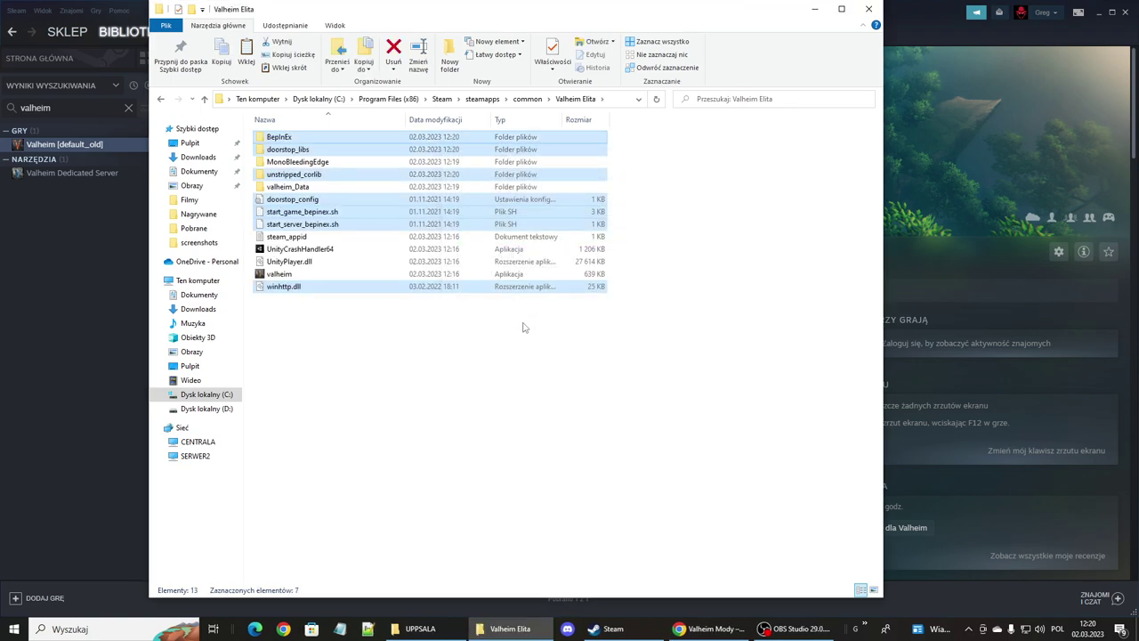
left_click(437, 339)
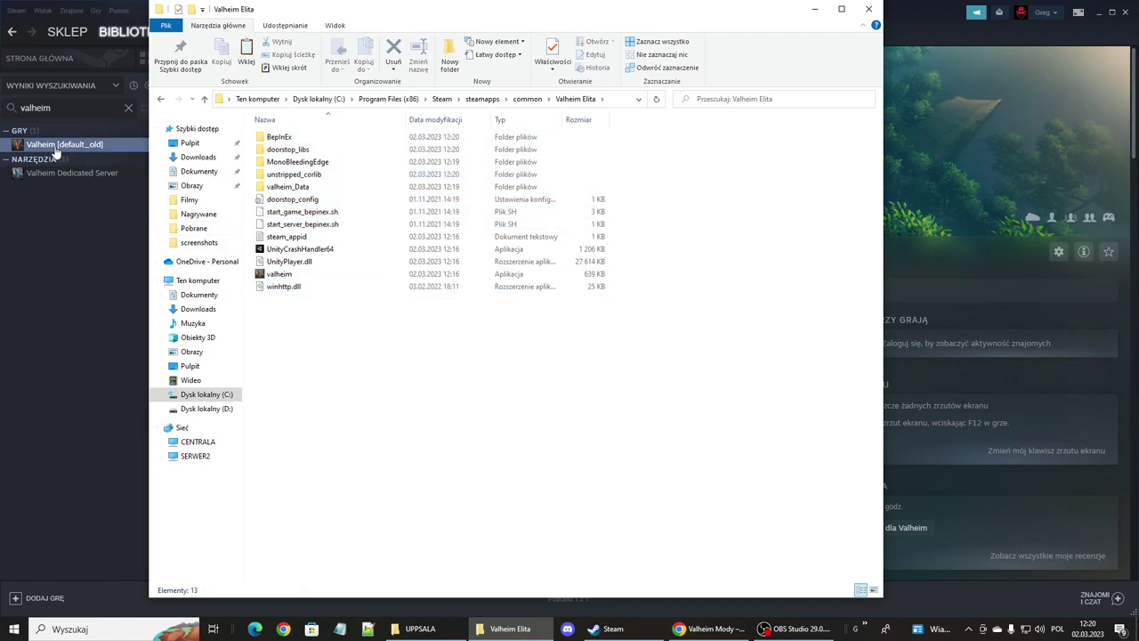
Create a desktop shortcut to the valheim application in the Valheim Elita folder.
left_click(298, 275)
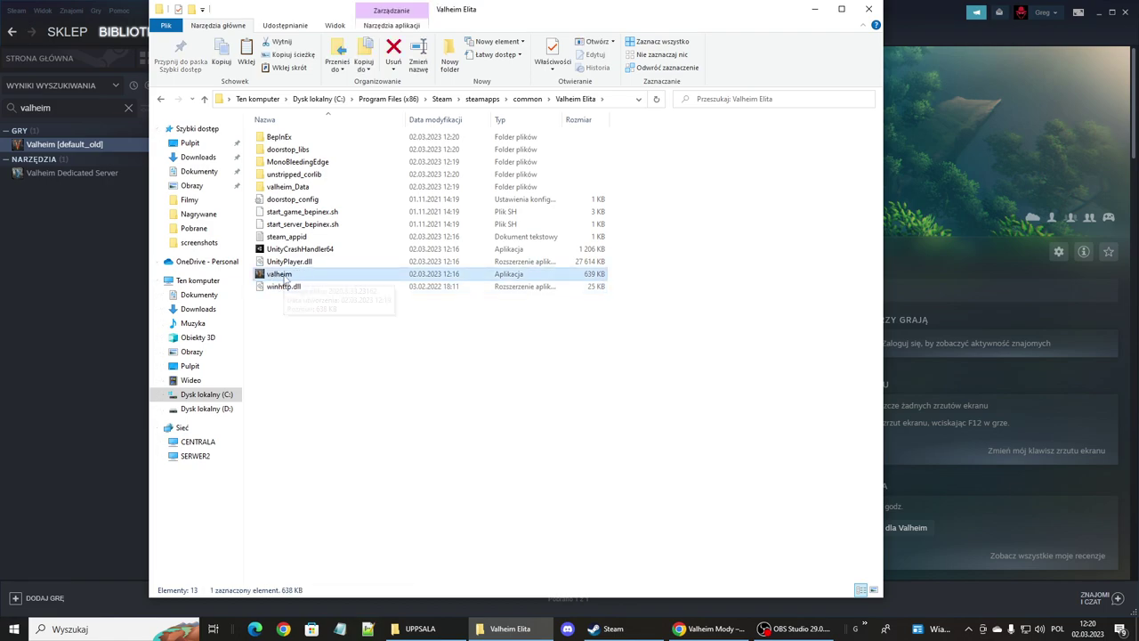
right_click(316, 279)
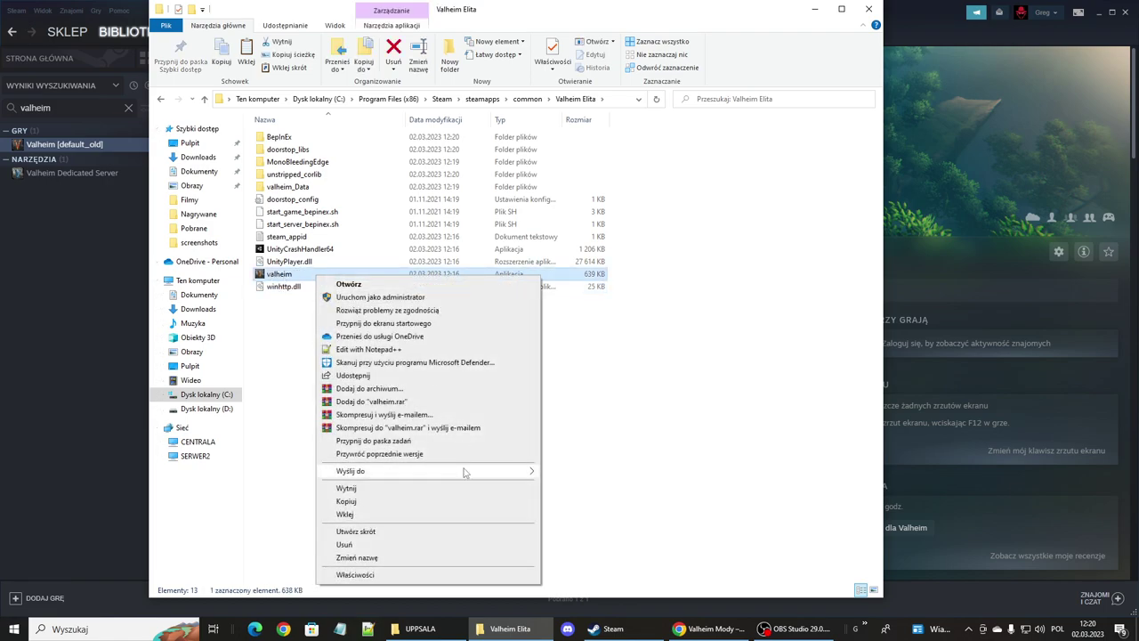
mouse_move(463, 473)
left_click(610, 525)
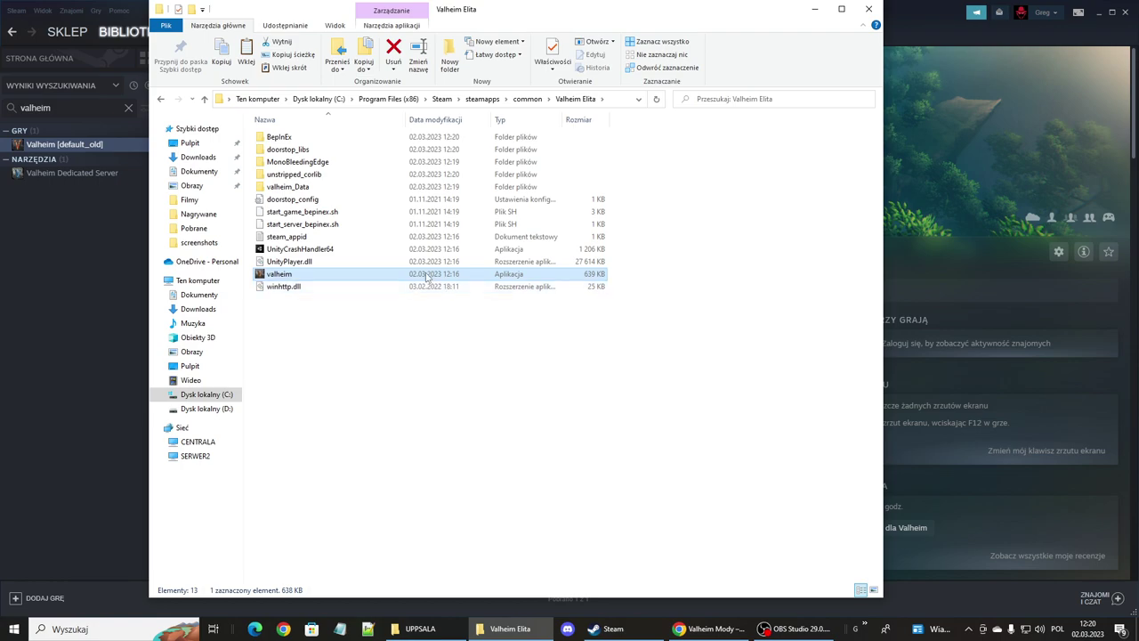
Launch the valheim application from the Valheim Elita folder and move the folder window aside to uncover the BepInEx console.
double_click(341, 278)
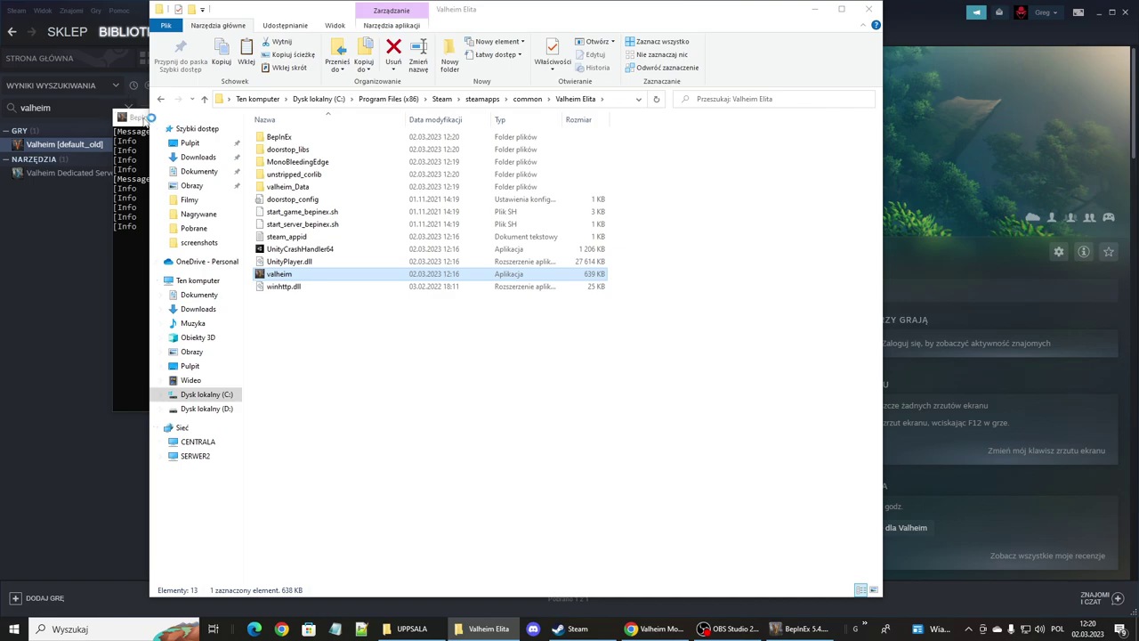
left_click_drag(314, 15, 428, 19)
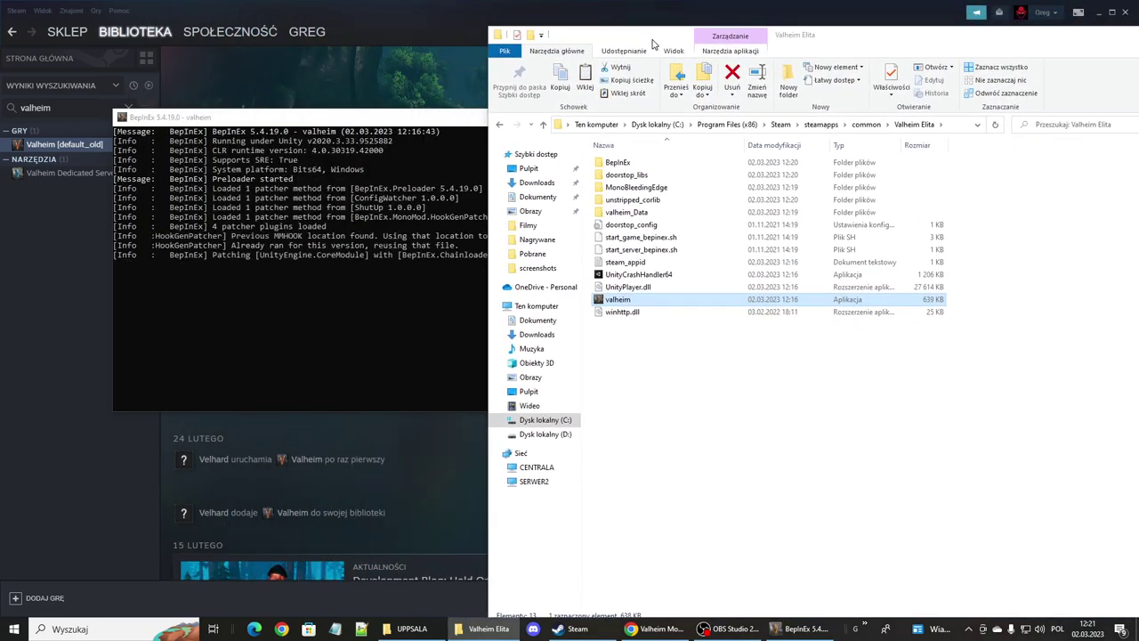